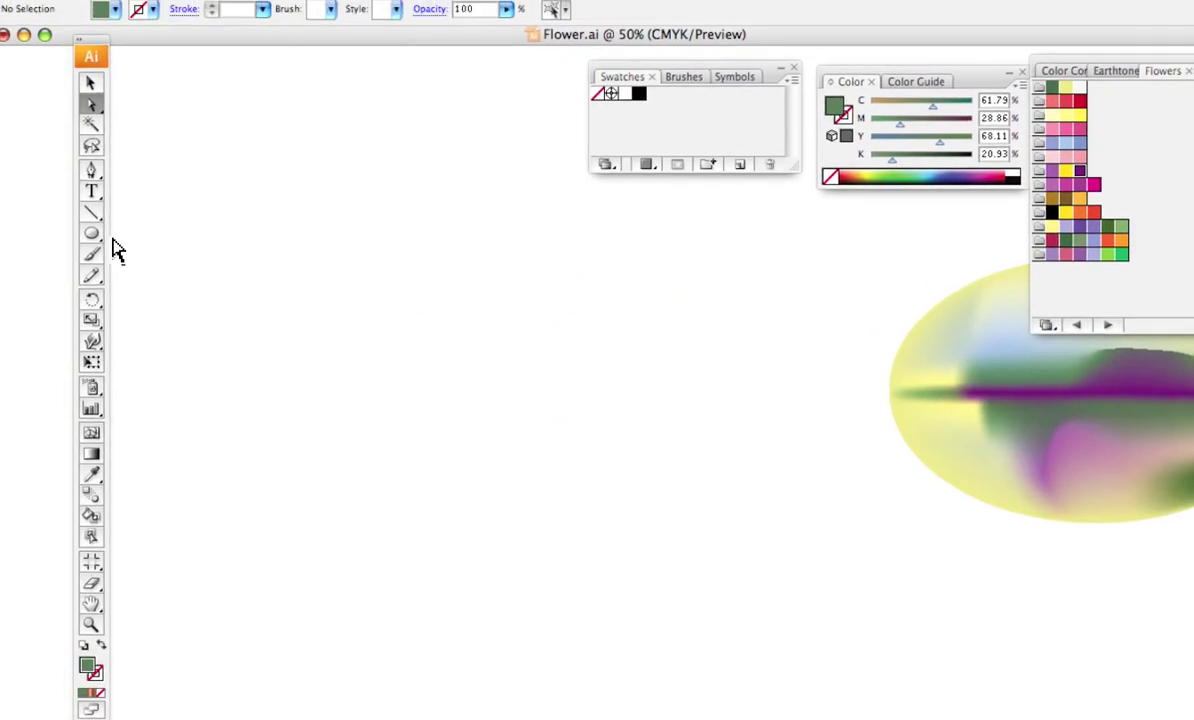
- Draw a closed, pointed leaf shape with the Pen tool and fill it with bright green C=50 M=0 Y=100 K=0
left_click(91, 170)
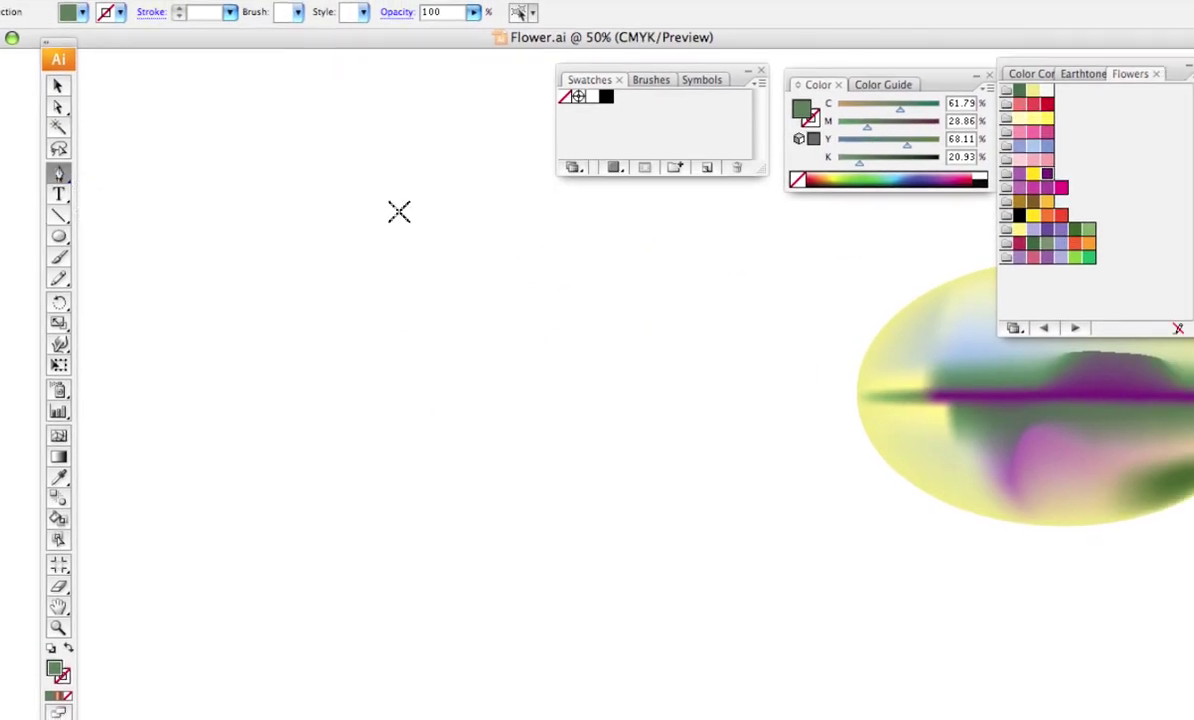
left_click_drag(400, 204, 408, 222)
left_click_drag(658, 372, 688, 415)
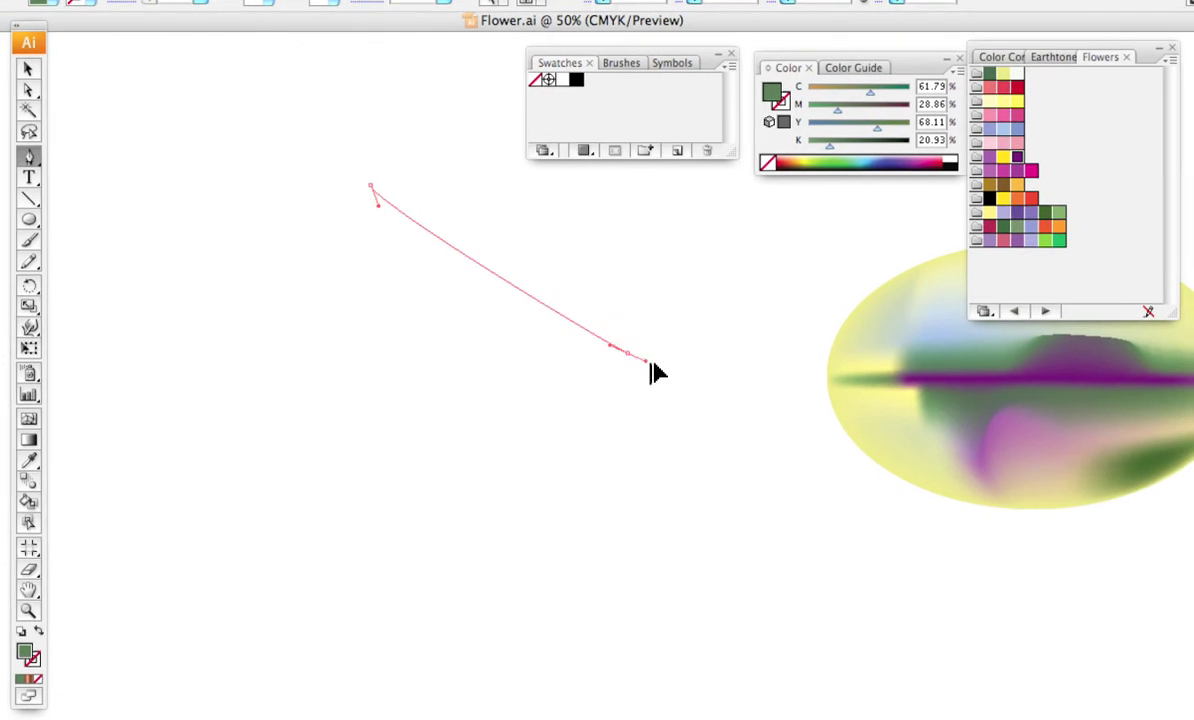
left_click_drag(684, 590, 666, 637)
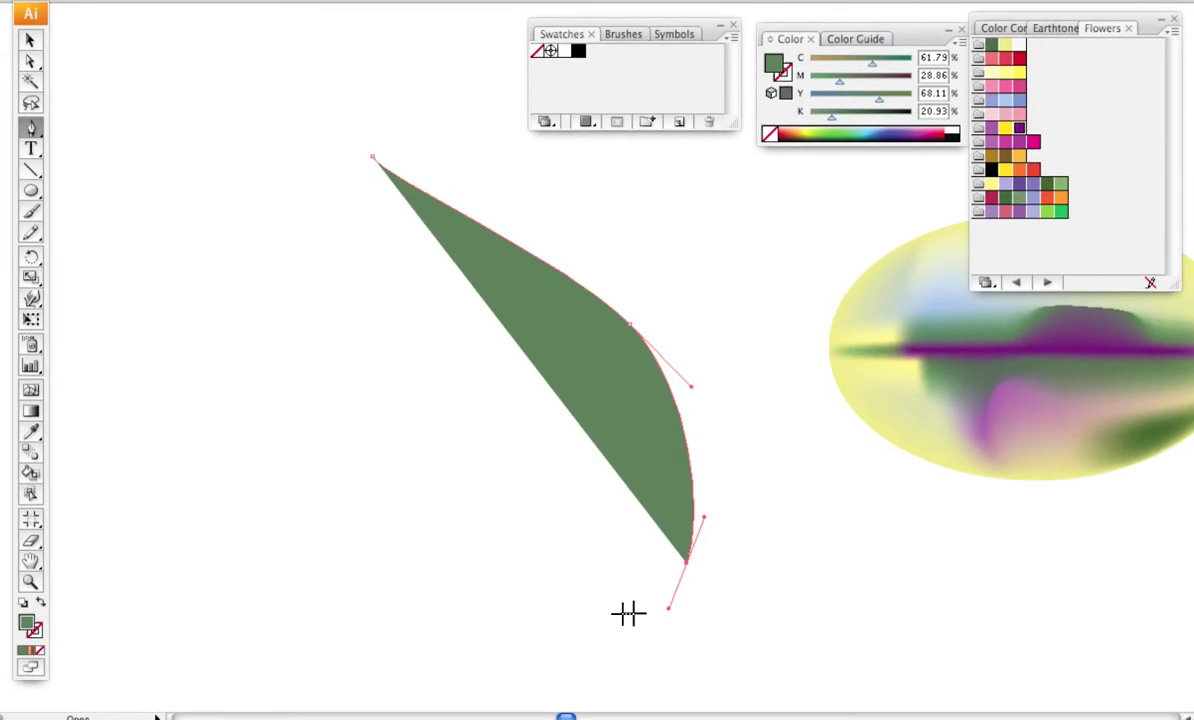
left_click_drag(481, 594, 448, 562)
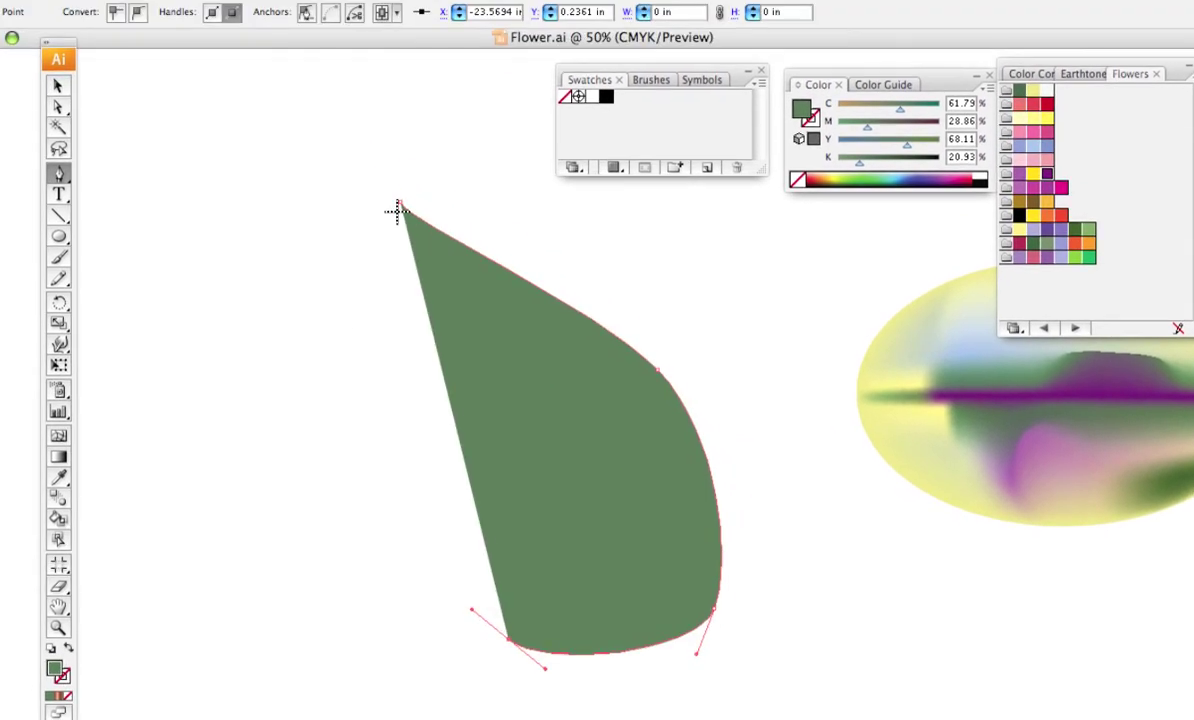
left_click_drag(400, 204, 363, 107)
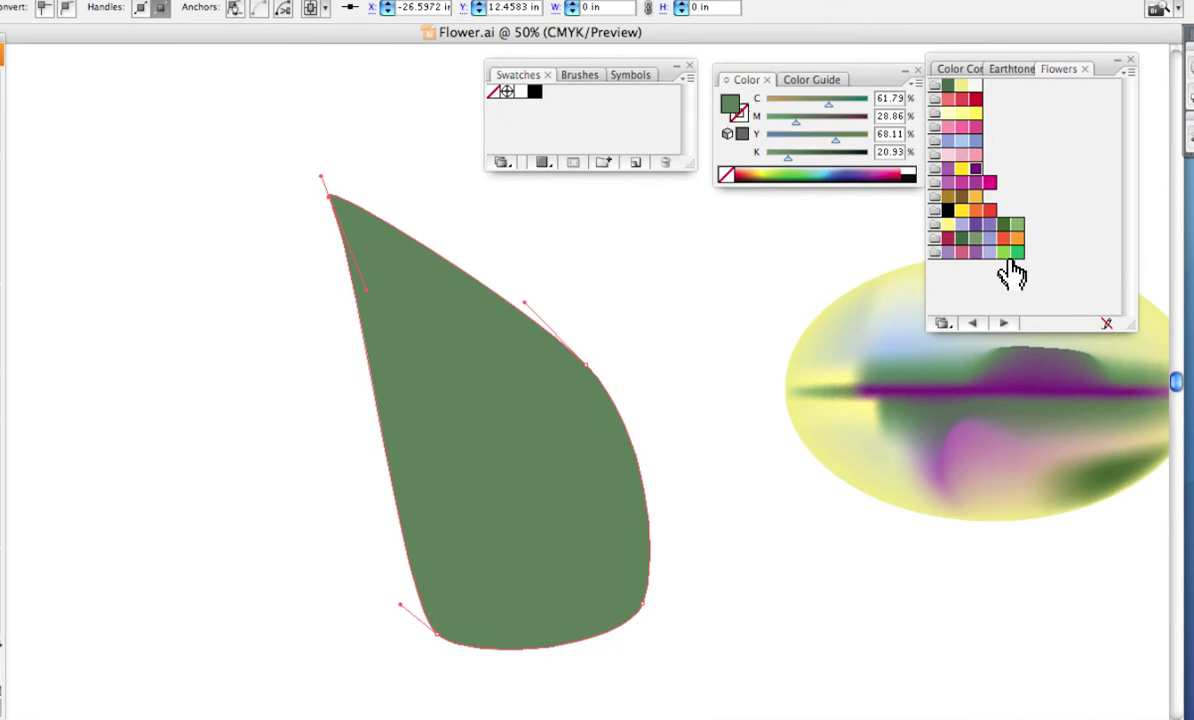
left_click(1003, 256)
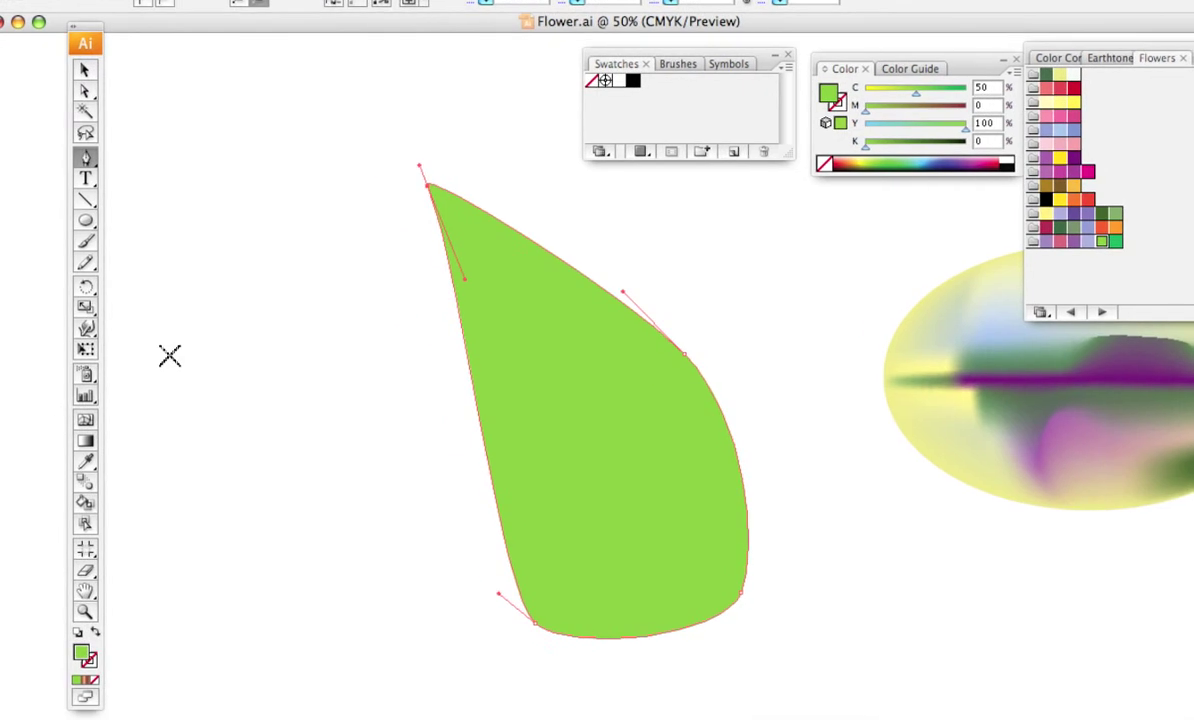
- Add three closely spaced gradient mesh points around the centre of the leaf with the Mesh tool
left_click(89, 418)
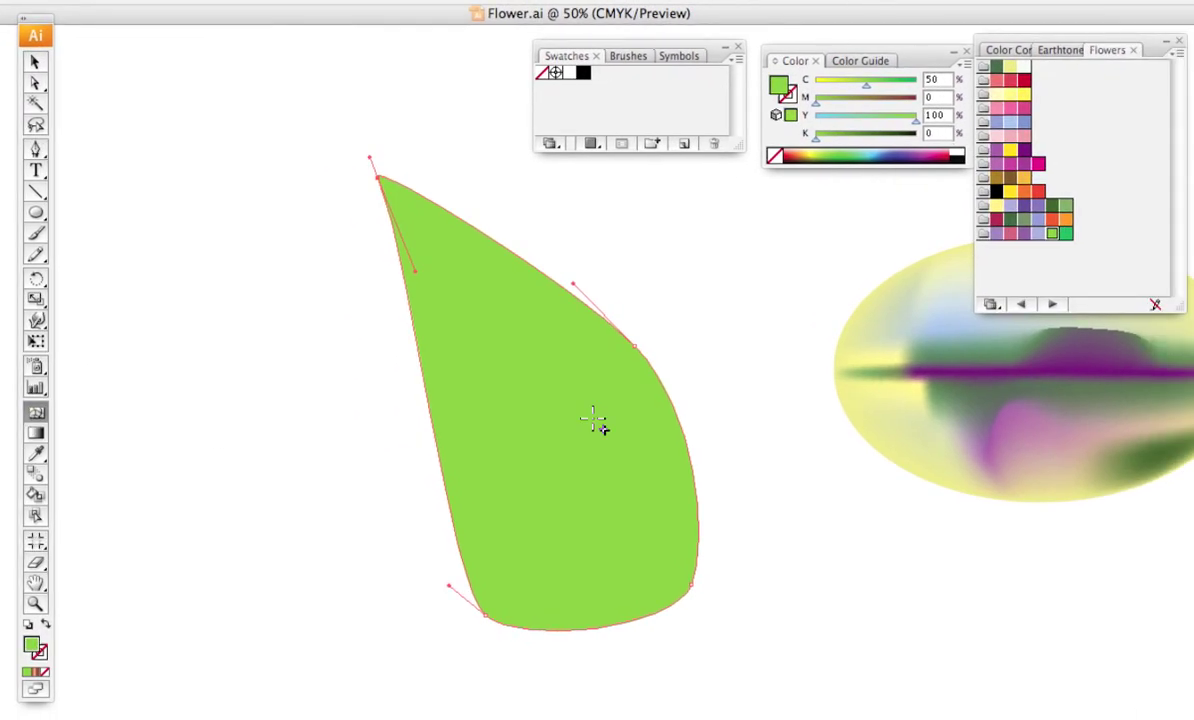
left_click(593, 421)
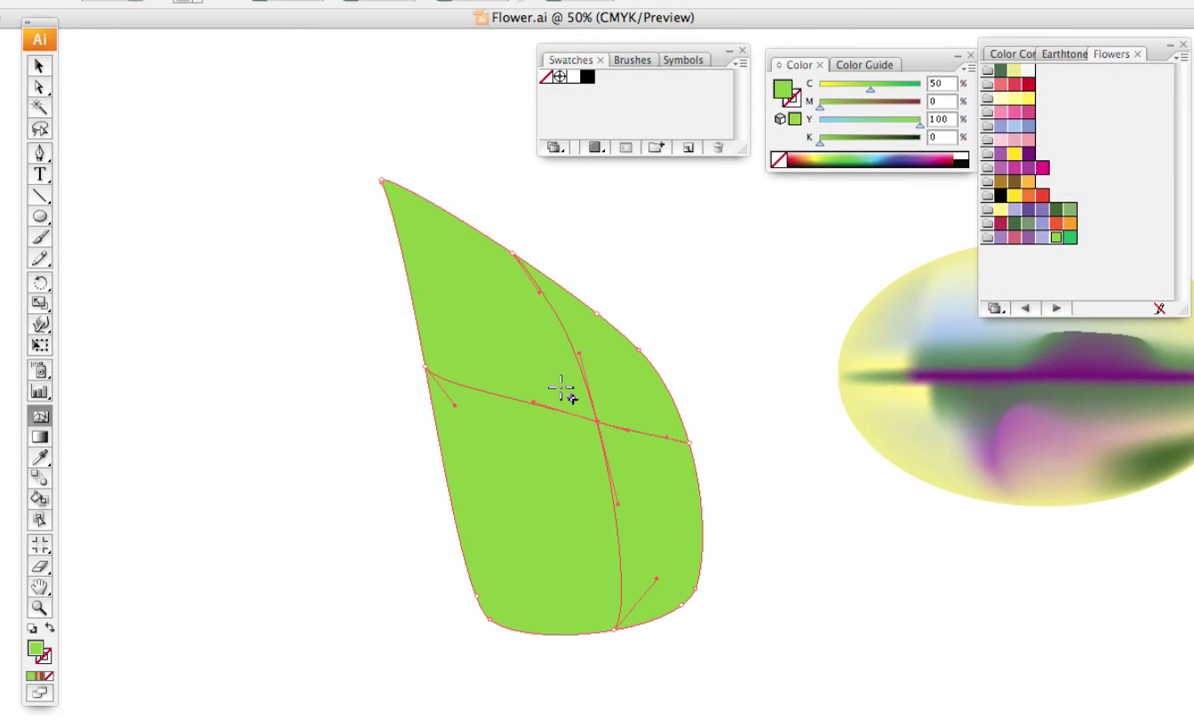
left_click(561, 389)
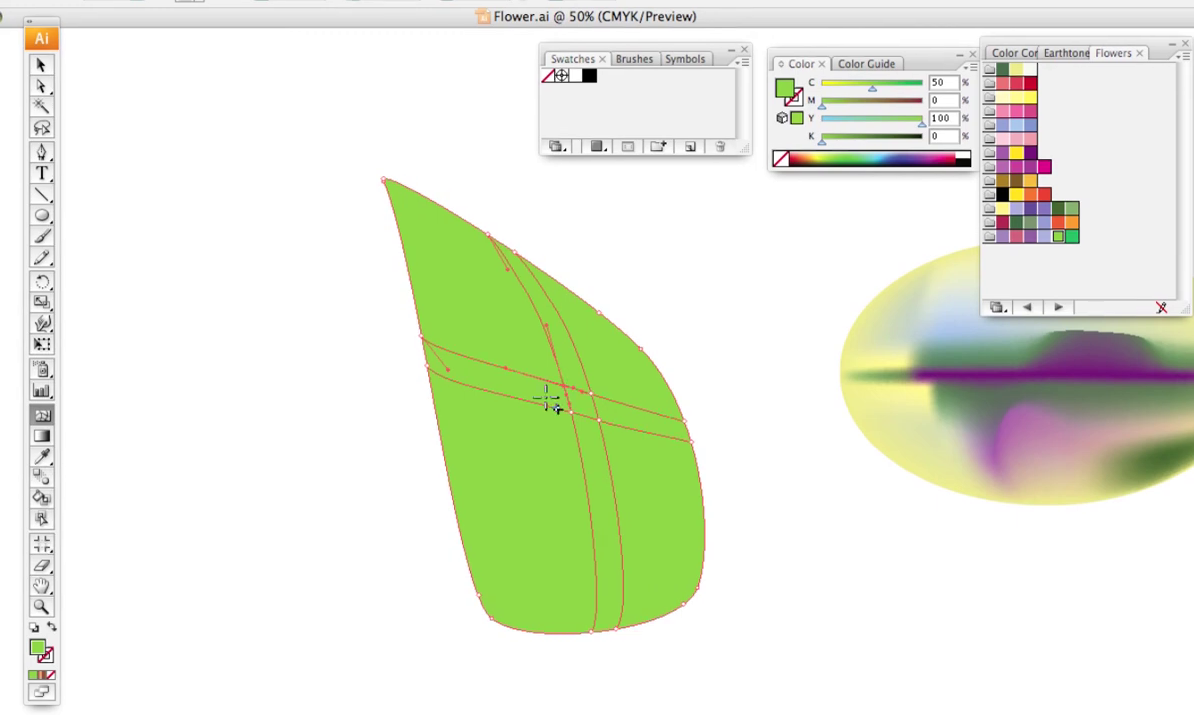
left_click(548, 424)
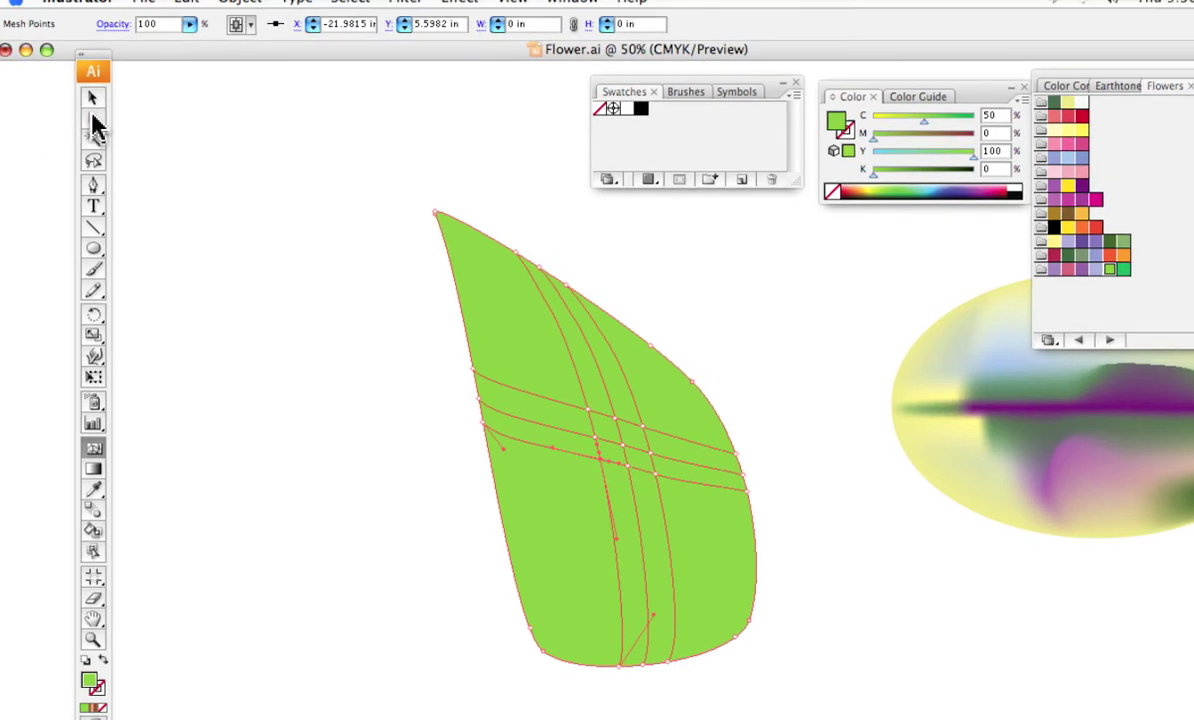
- Select the mesh points along the leaf's middle vertical line, colour them pale yellow C=3 M=2 Y=50 K=5, and deselect
left_click(40, 83)
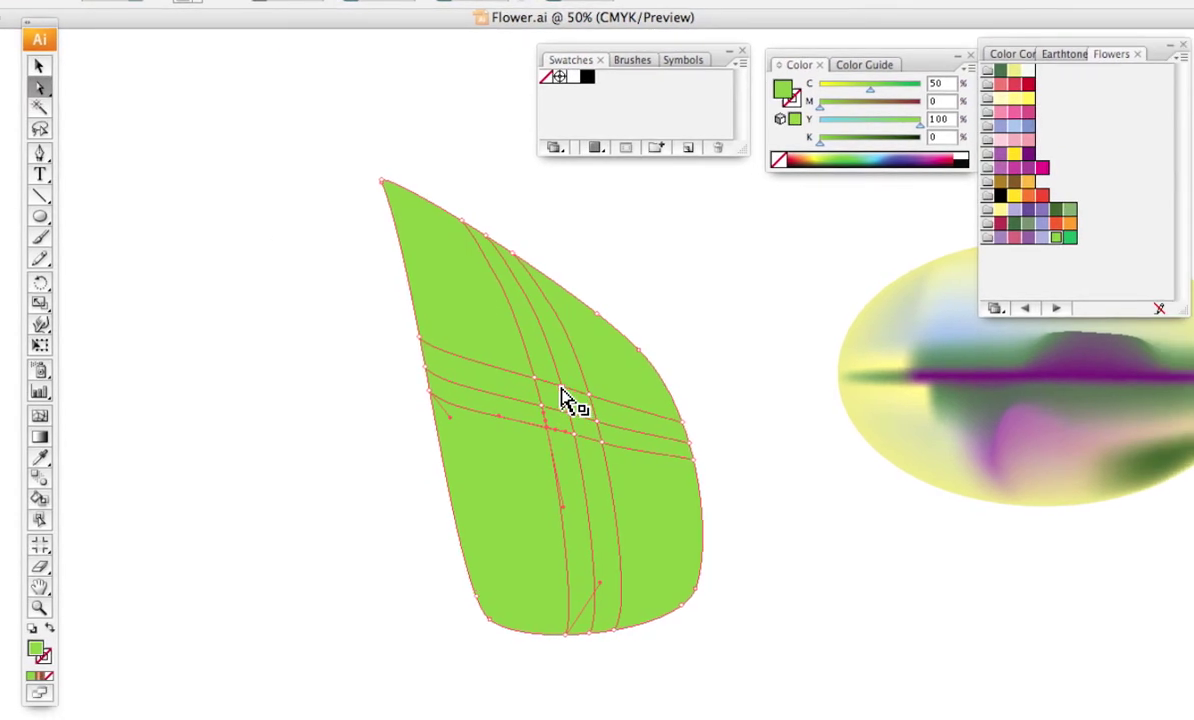
left_click(592, 403)
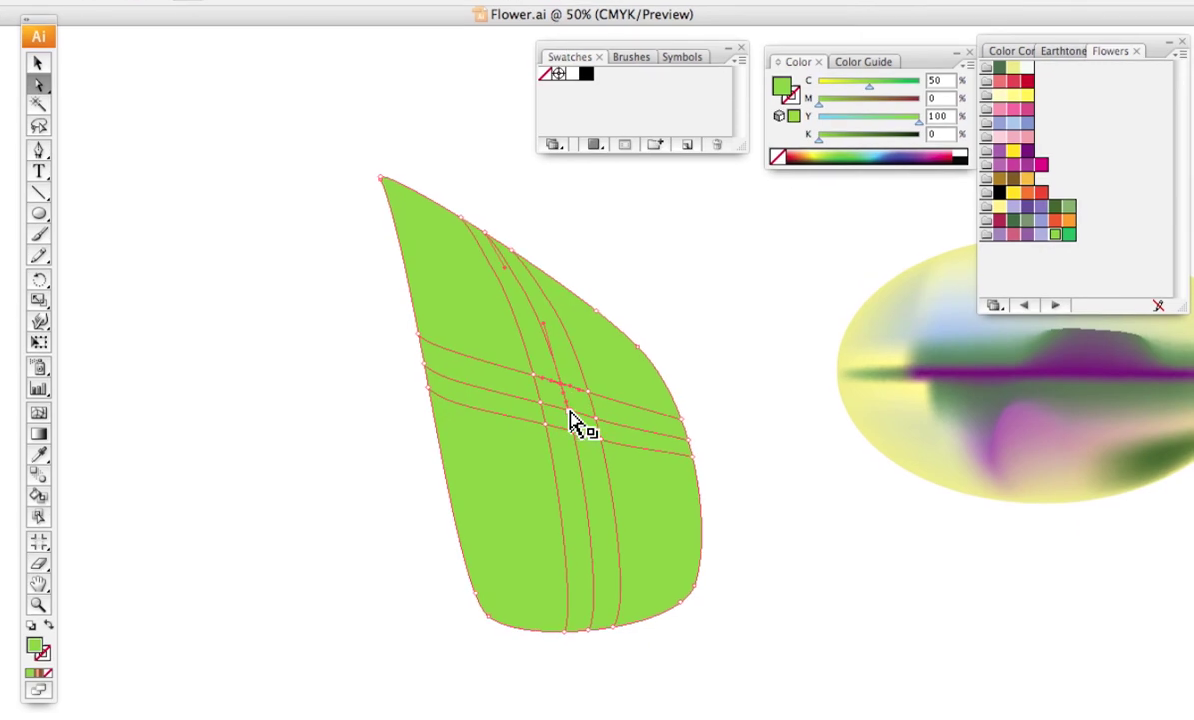
left_click(574, 431, "shift")
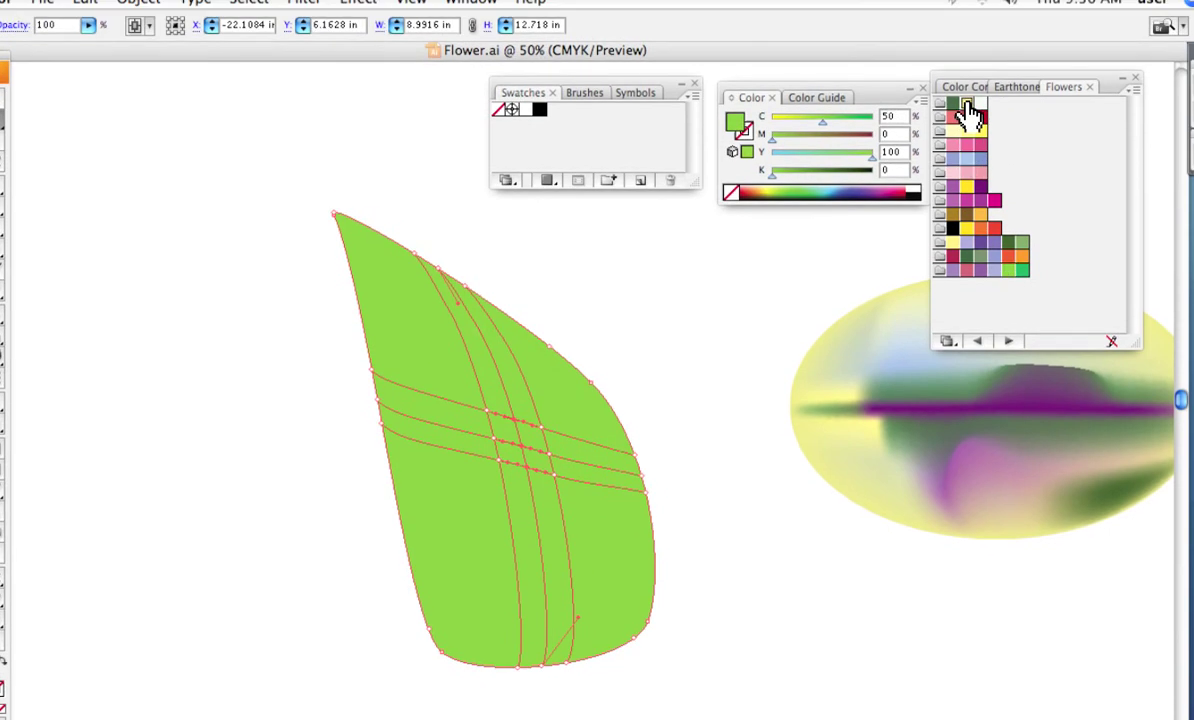
left_click(975, 82)
left_click(685, 374)
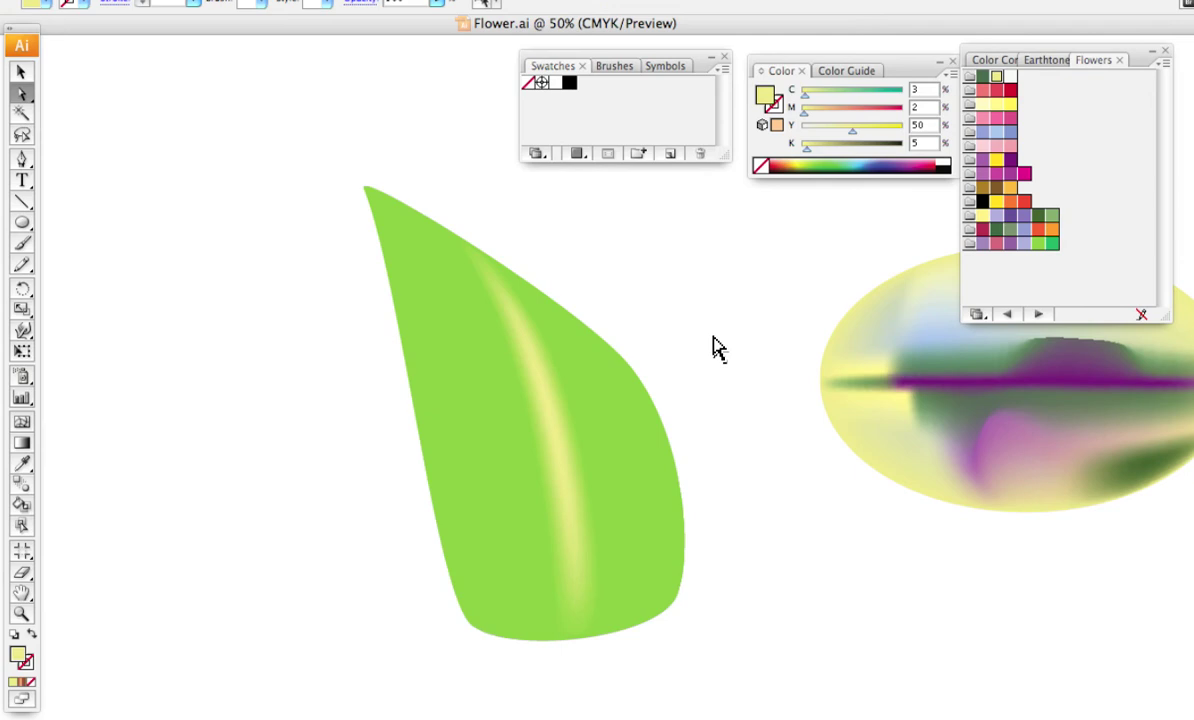
- Add a mesh point in the leaf's lower left area and colour it dark green C=64 M=23 Y=100 K=45
left_click(512, 574)
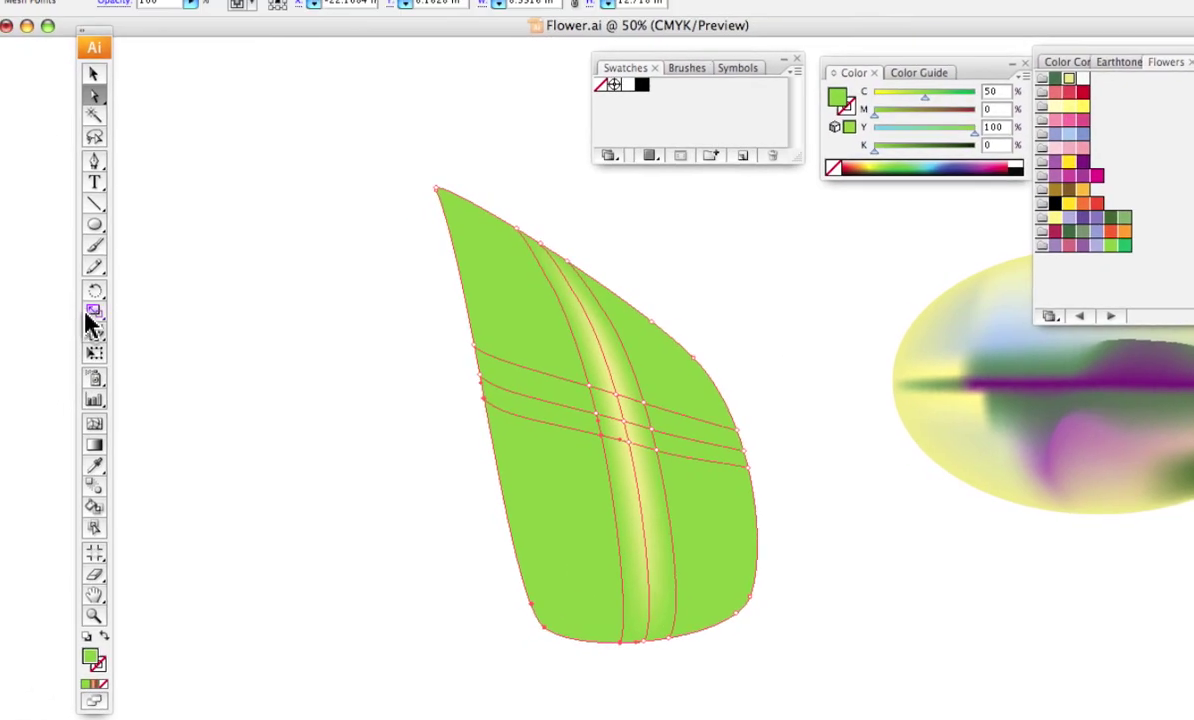
left_click(95, 423)
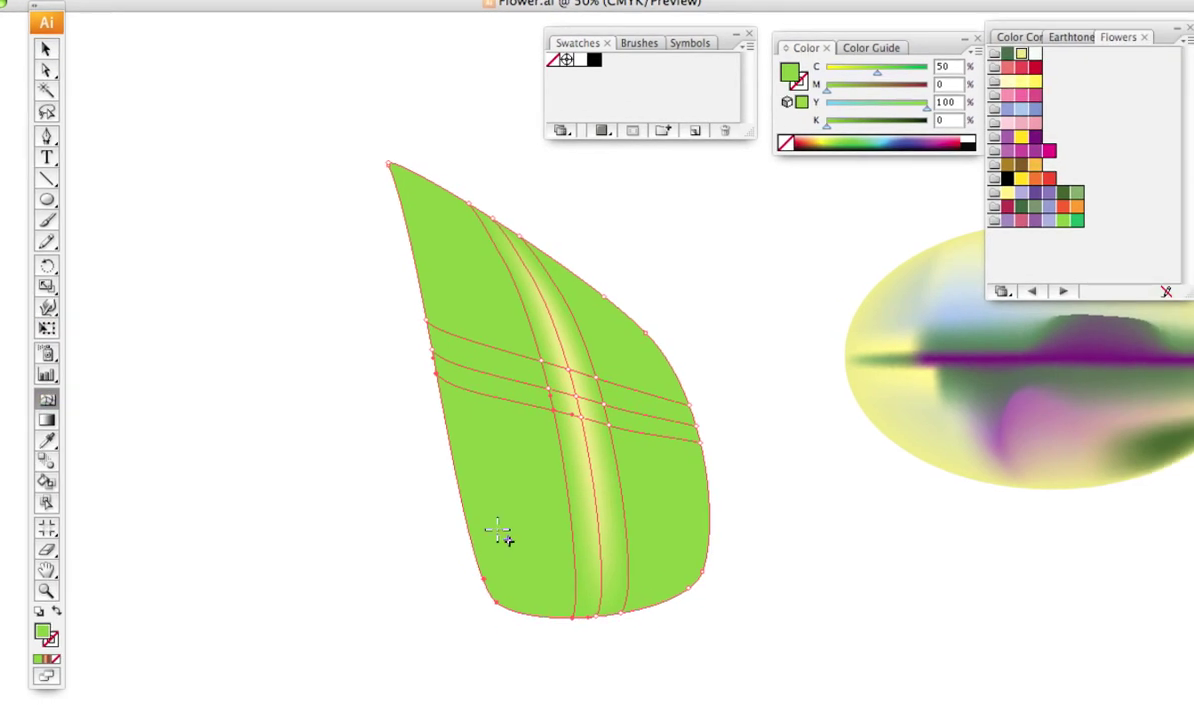
left_click(502, 528)
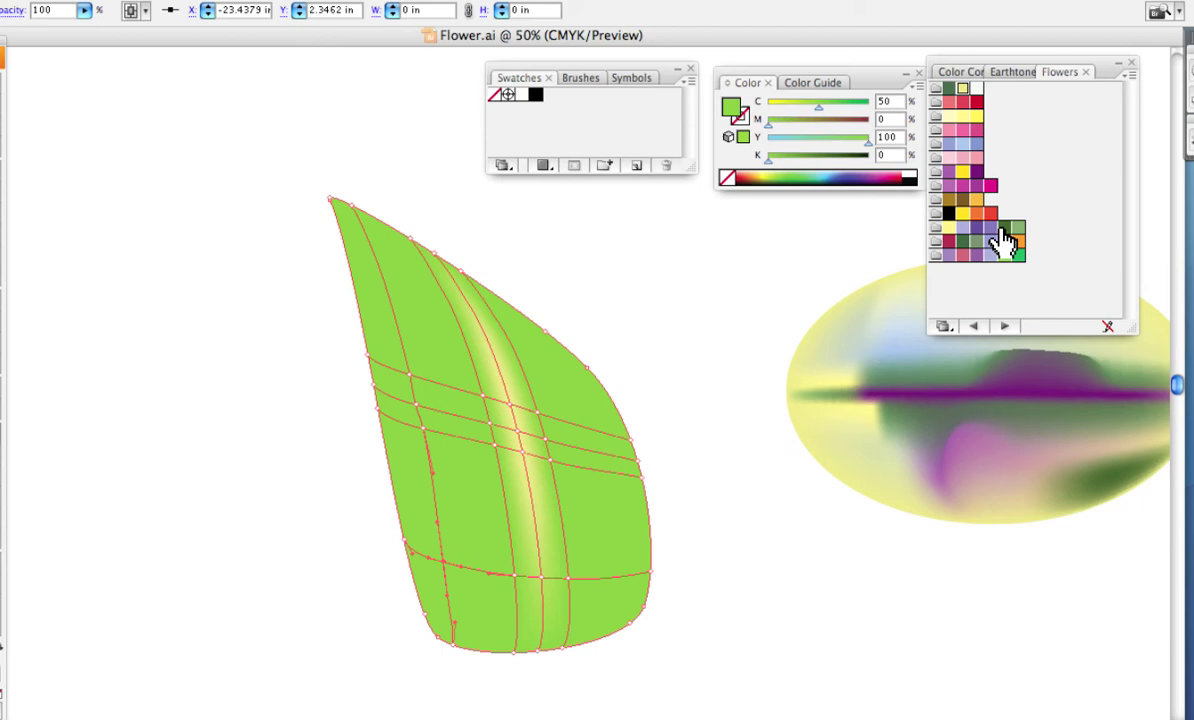
left_click(1006, 239)
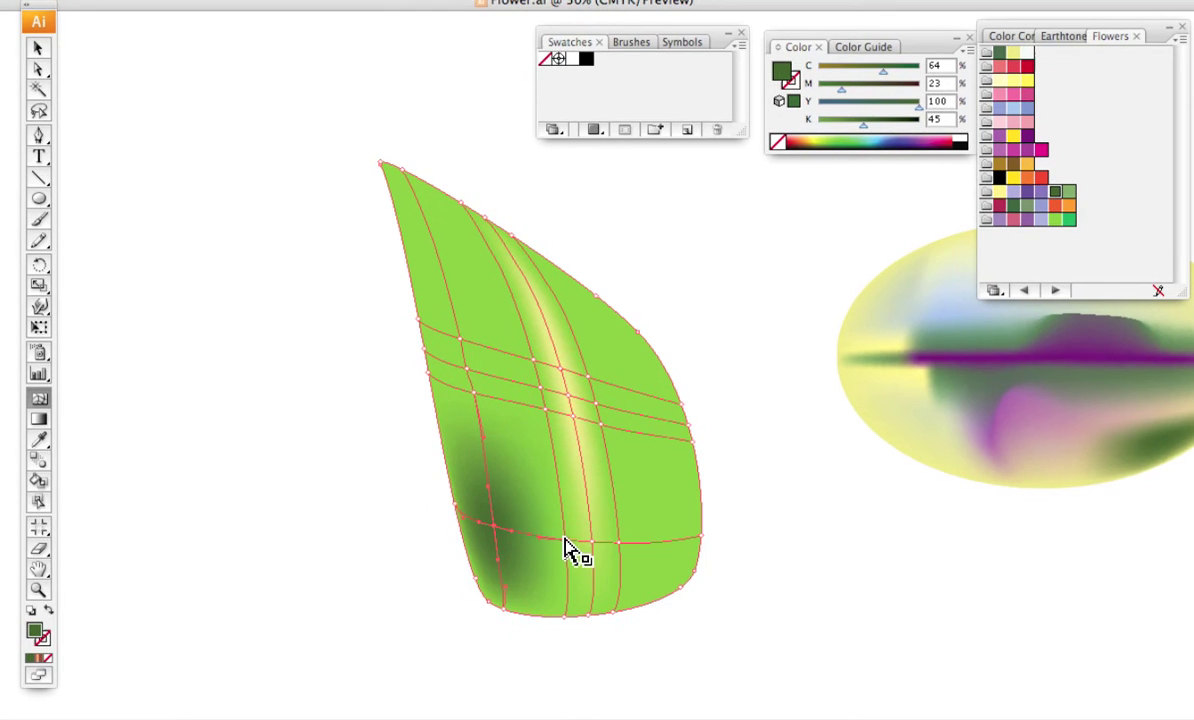
- Colour a mesh point midway along the leaf's left edge dark green C=64 M=23 Y=100 K=45 and deselect the leaf
left_click(559, 538)
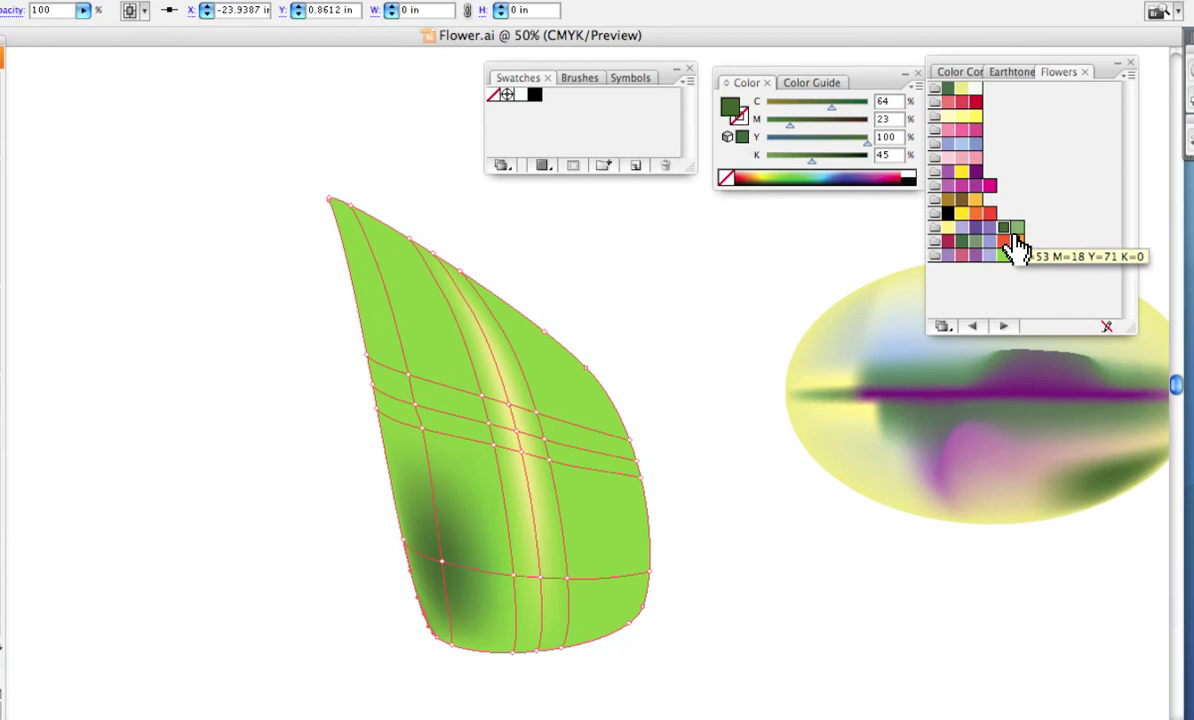
left_click(963, 244)
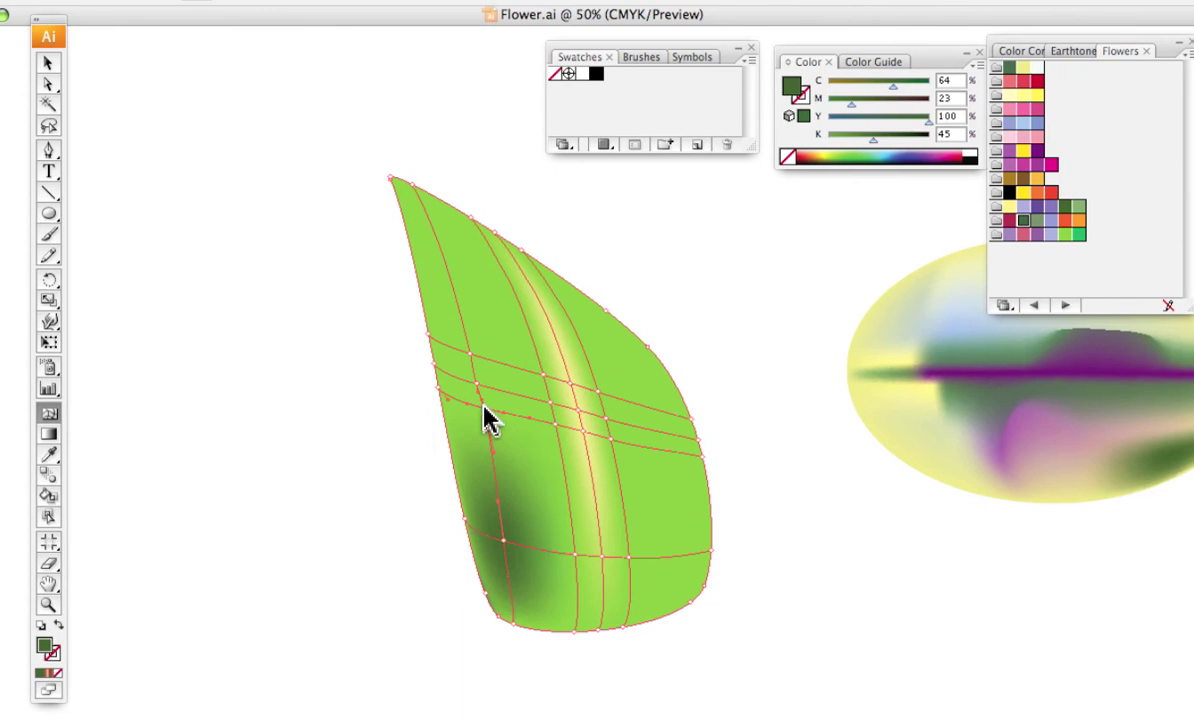
left_click(476, 403)
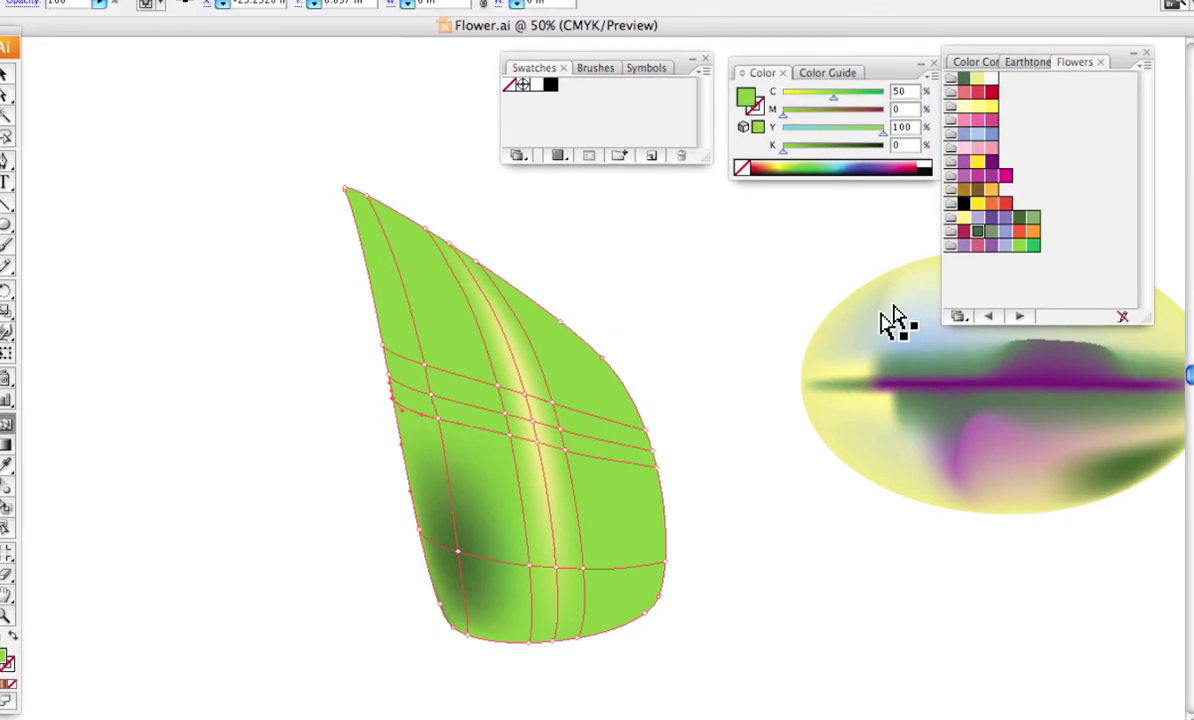
left_click(1003, 231)
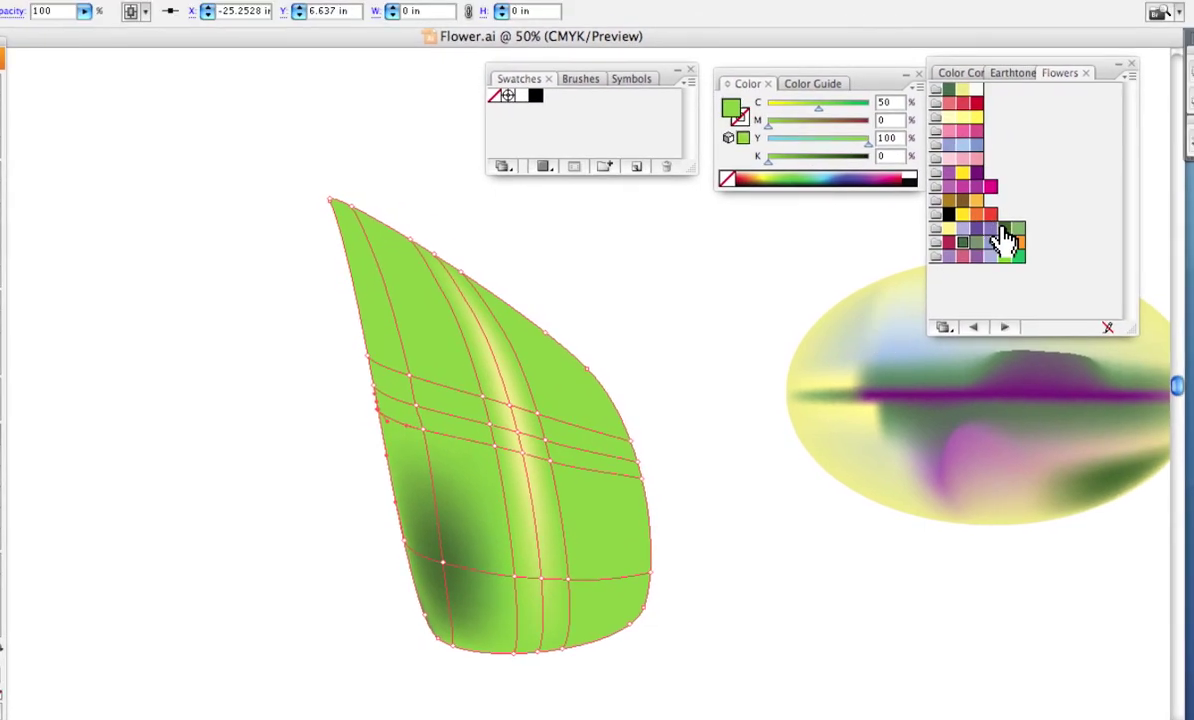
left_click(1019, 227)
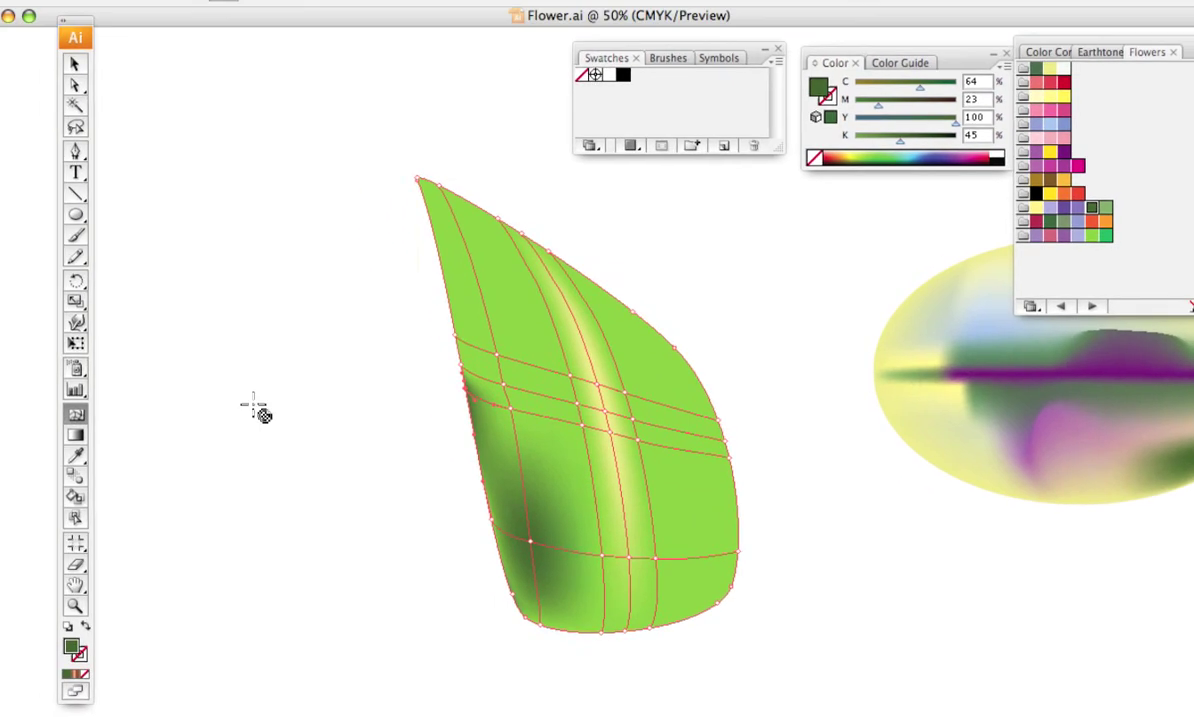
key("v")
left_click(176, 180)
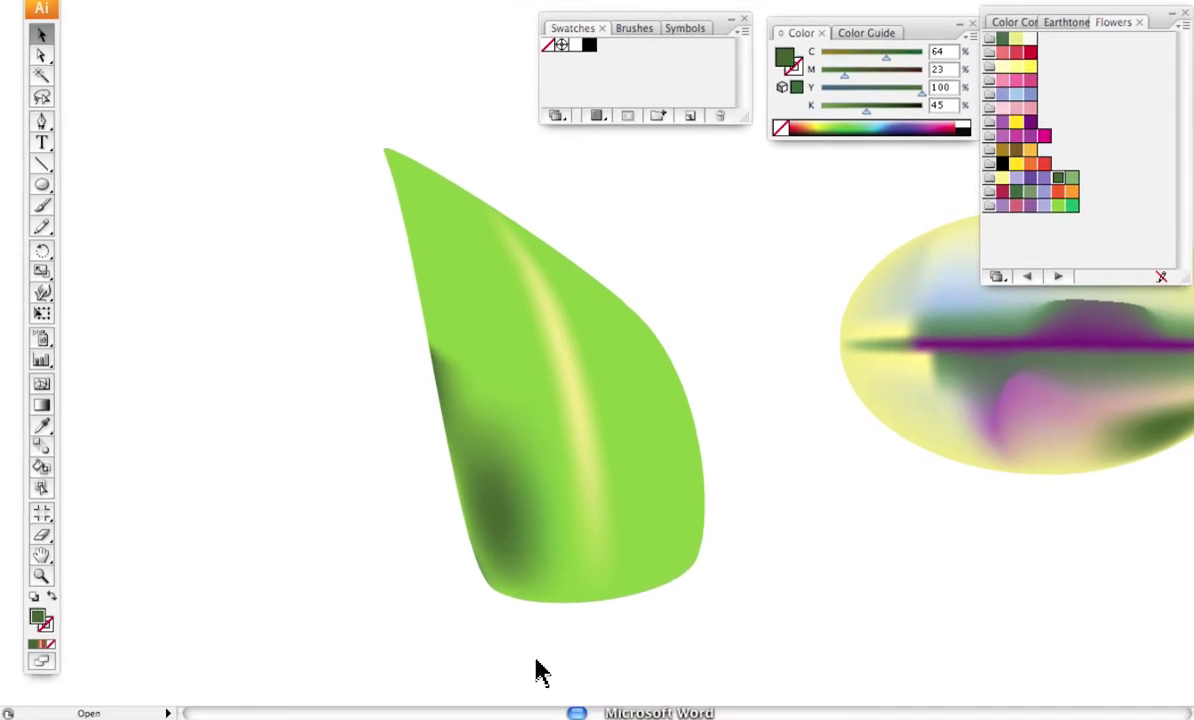
left_click(449, 367)
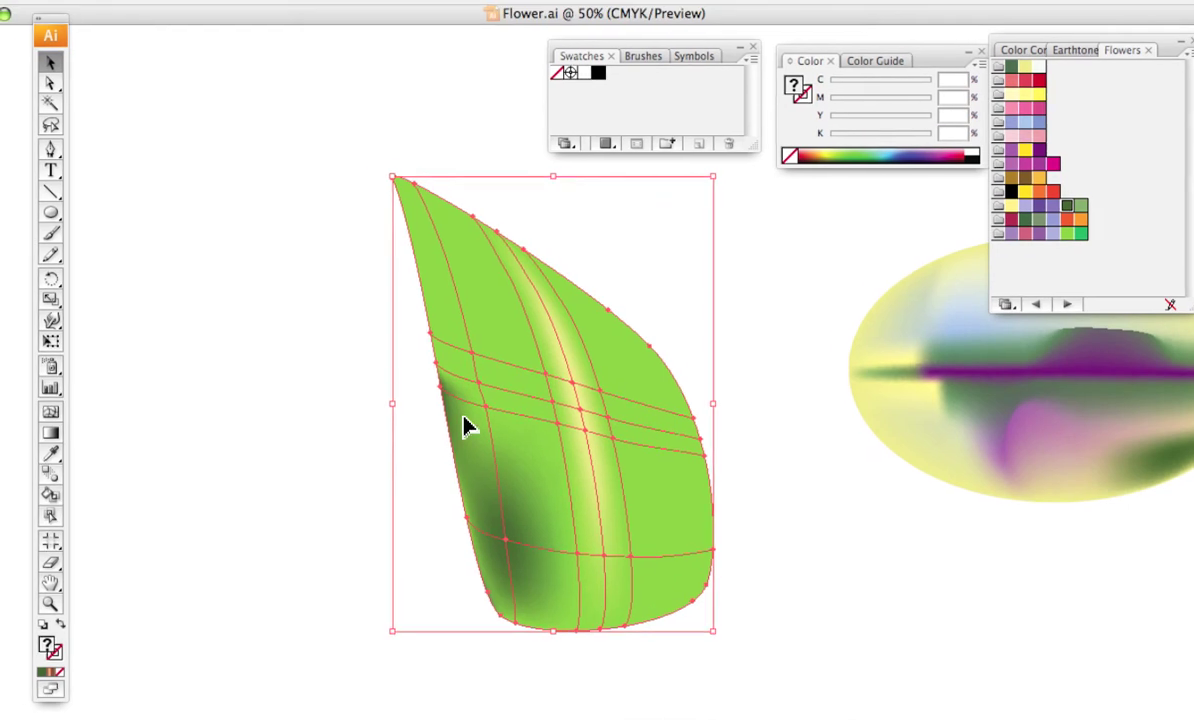
right_click(548, 430)
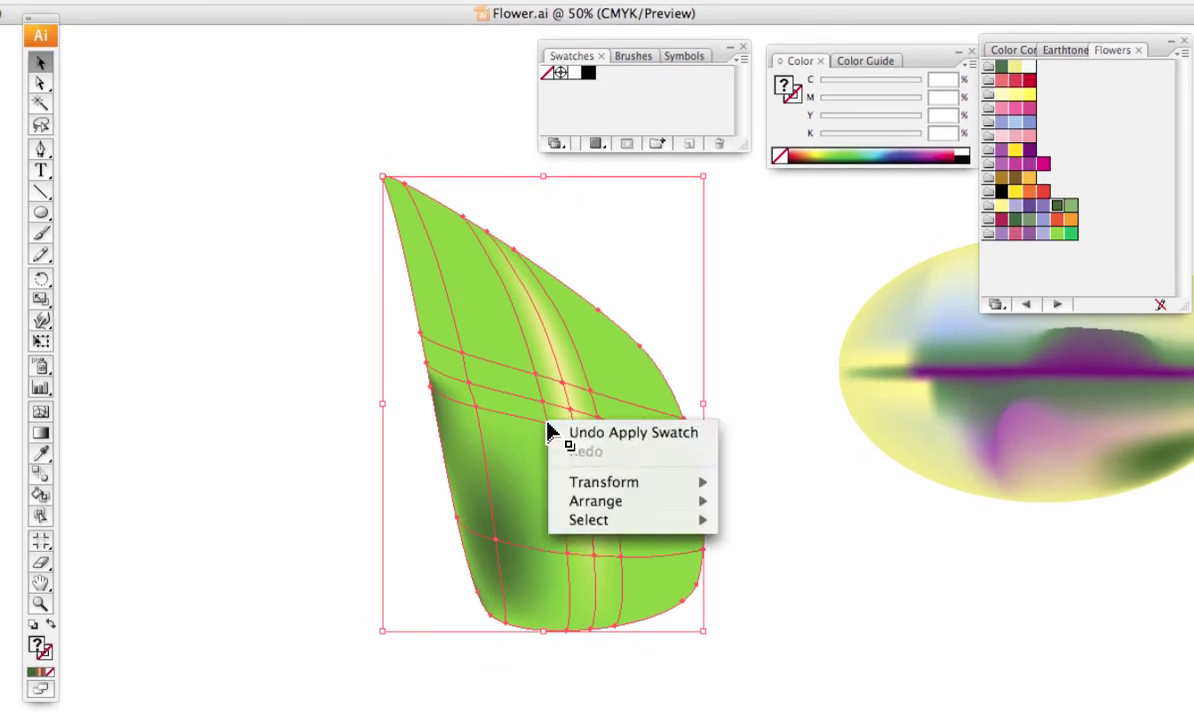
key("Escape")
- Move the central mesh points on the leaf's third horizontal mesh line with the Direct Selection tool to bend the yellow highlight
left_click(91, 114)
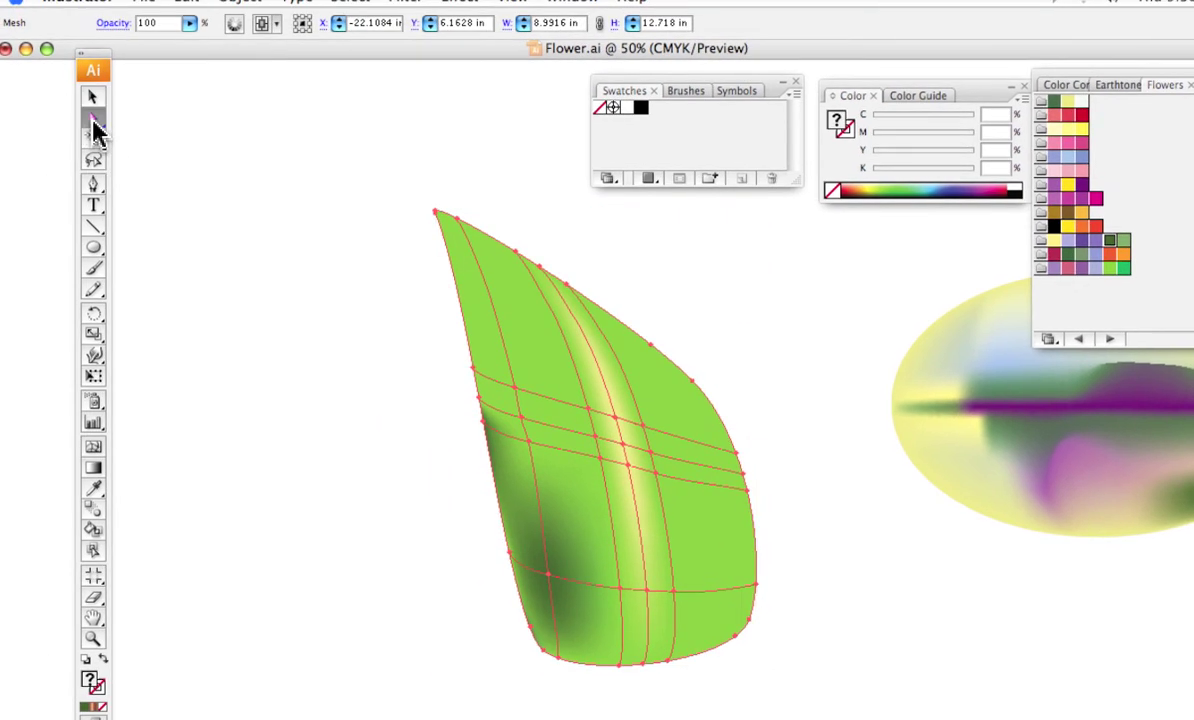
left_click_drag(549, 425, 503, 404)
left_click(397, 463)
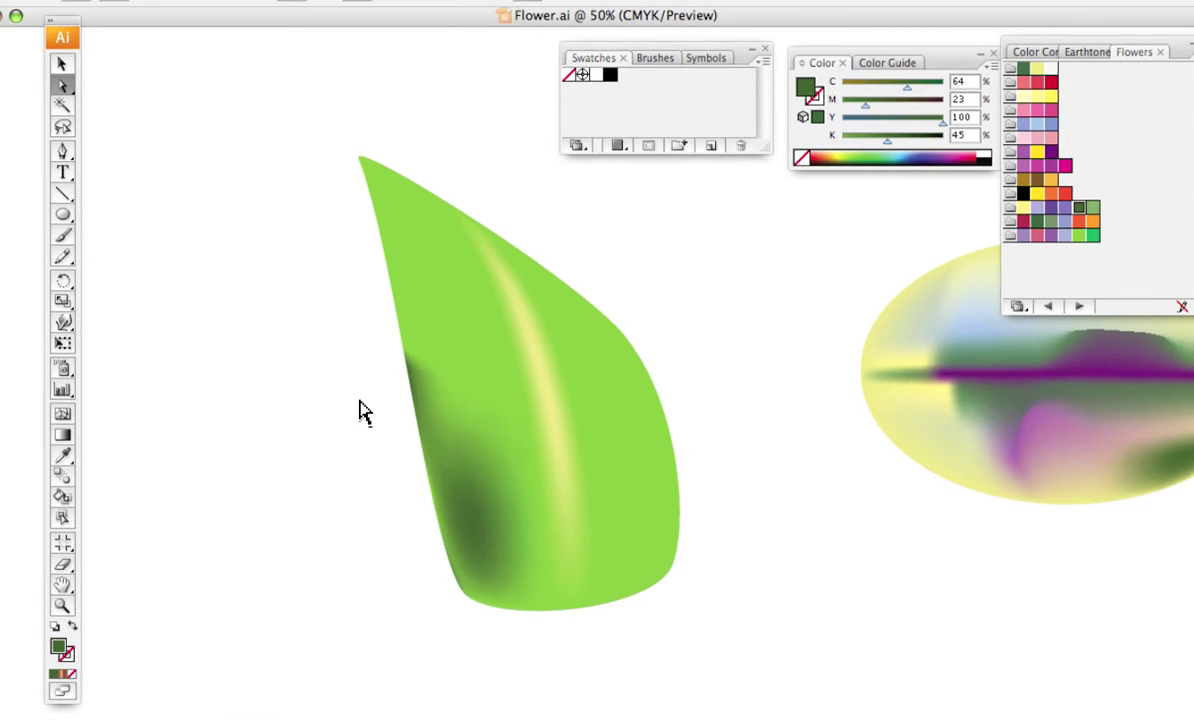
left_click_drag(352, 394, 561, 432)
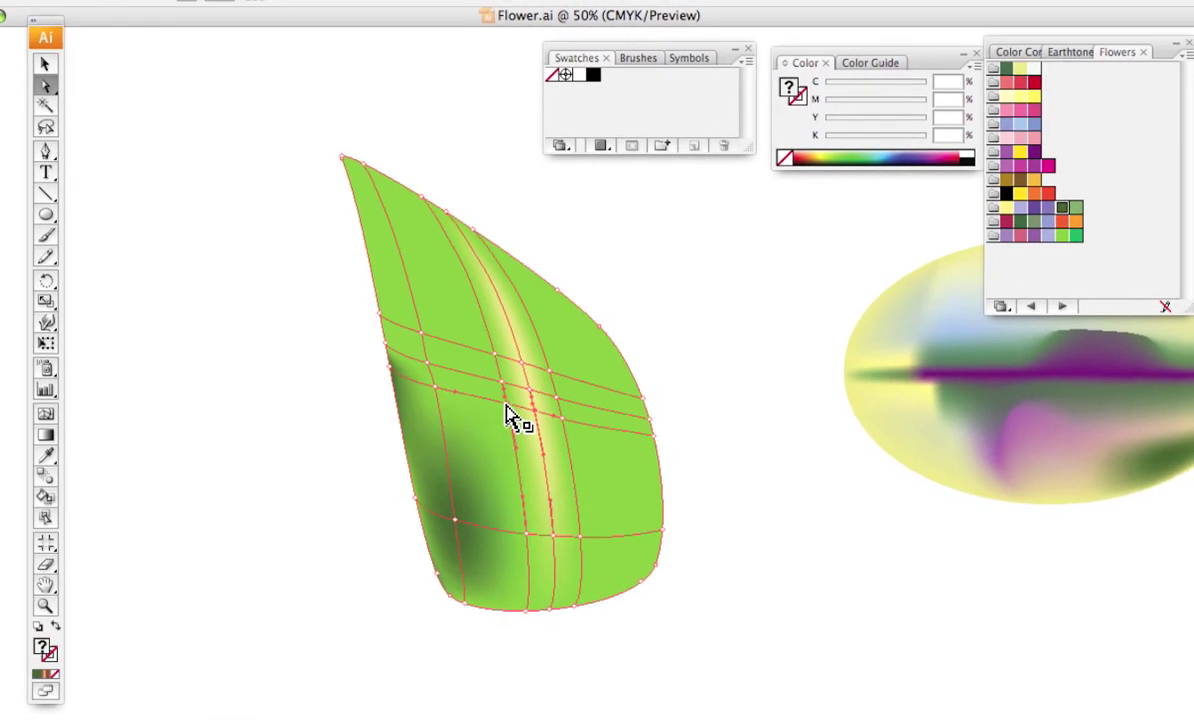
mouse_move(502, 400)
left_mouse_down()
mouse_move(481, 433)
mouse_move(576, 432)
left_mouse_up()
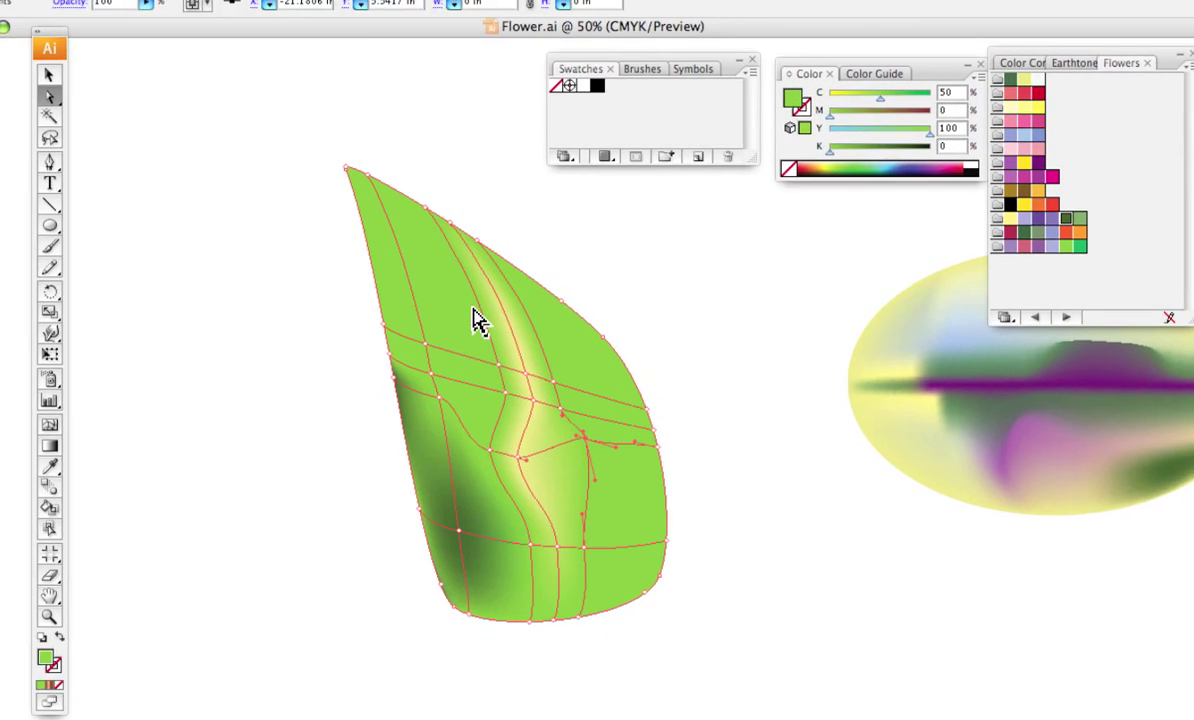
- Shift the mesh points on the leaf's upper right edge toward the tip to reshape the outline, and deselect the leaf
mouse_move(430, 219)
left_mouse_down()
mouse_move(408, 211)
mouse_move(461, 258)
mouse_move(420, 218)
left_mouse_up()
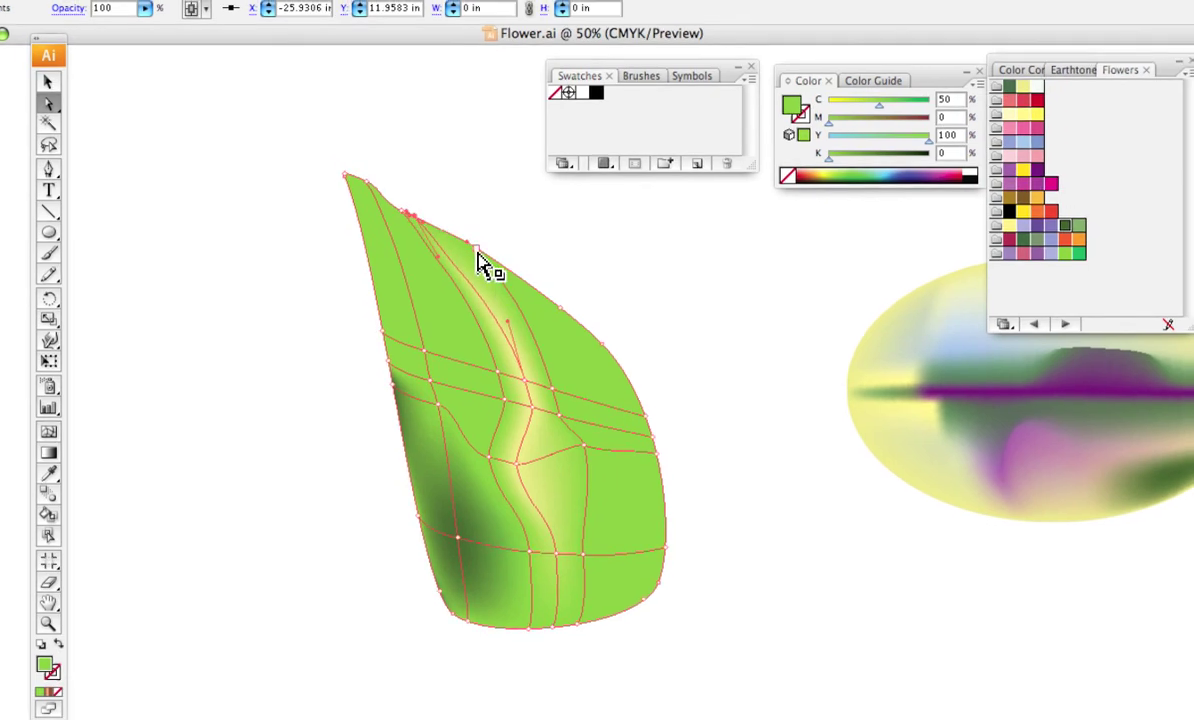
left_click_drag(476, 250, 452, 237)
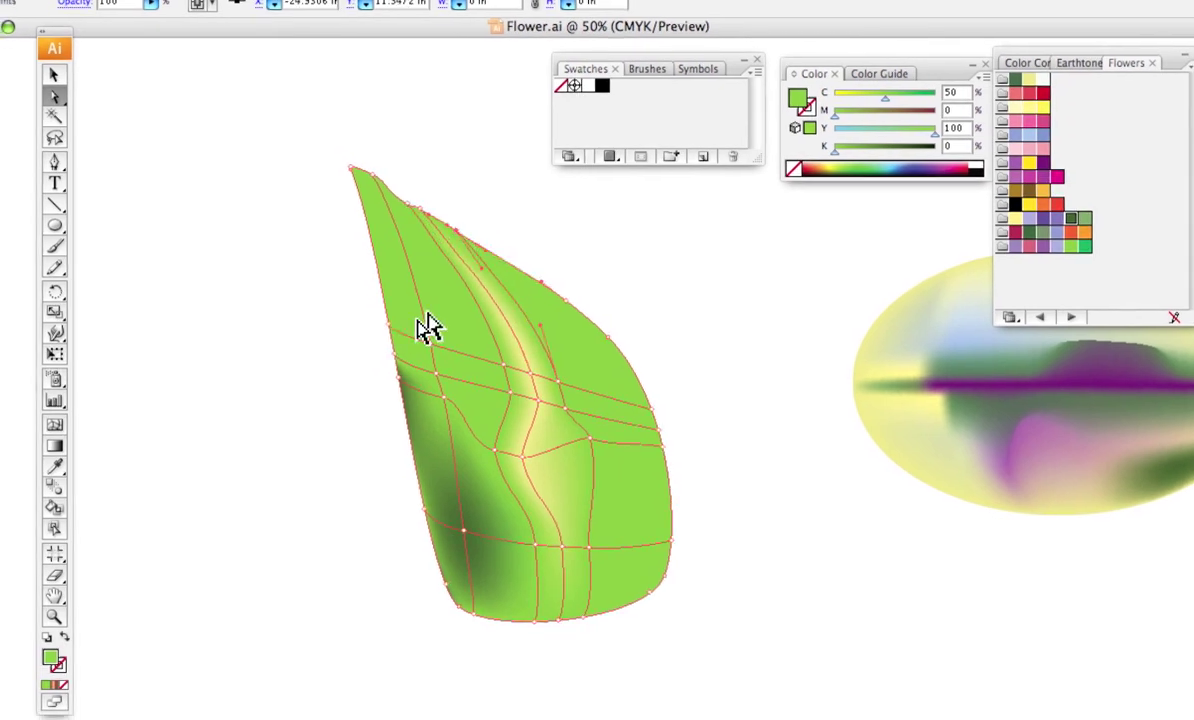
left_click(304, 343)
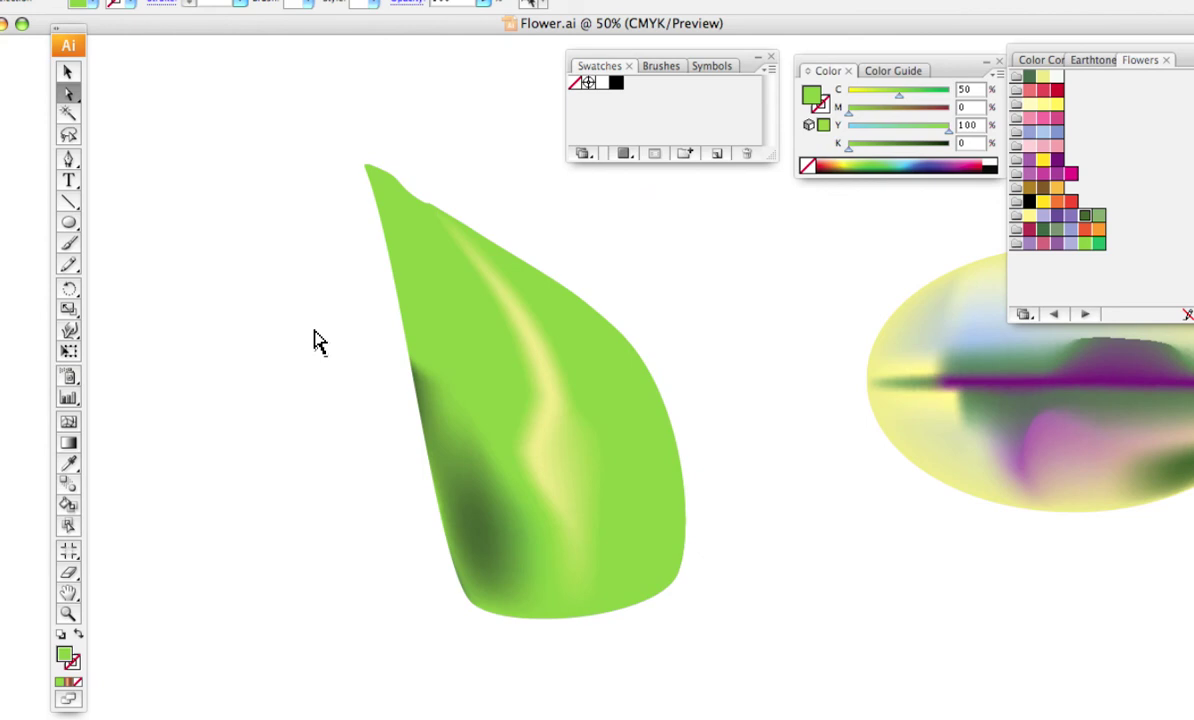